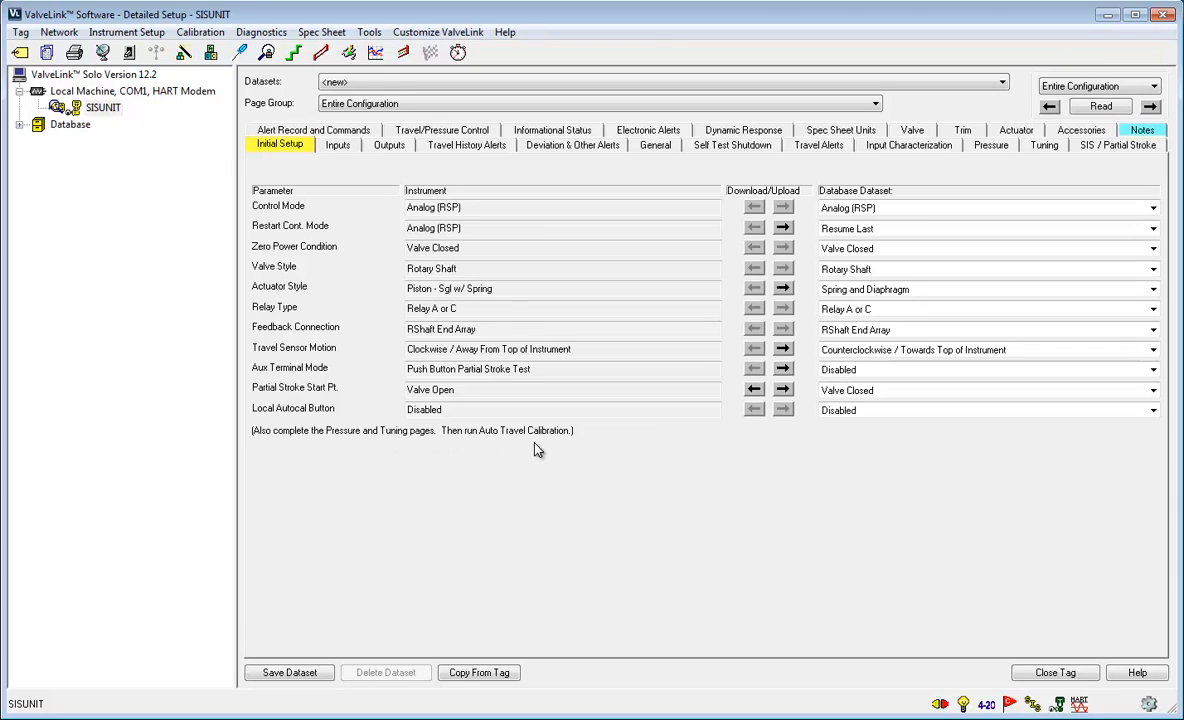
Set the partial stroke Max. Travel Movement to 15% in the instrument, accepting the recommended 11 psi Partial Stroke Press Limit.
{"action": "left_click", "coordinate": [1136, 148]}
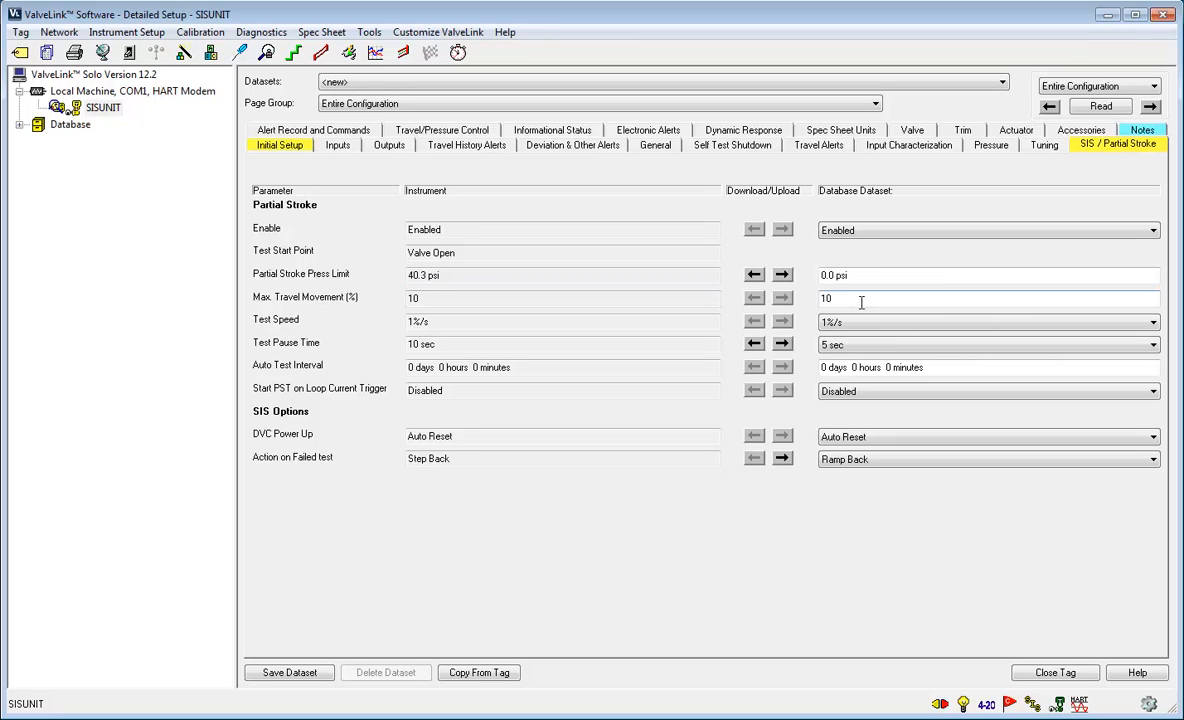
{"action": "left_click_drag", "start_coordinate": [830, 300], "coordinate": [787, 298]}
{"action": "type", "text": "15"}
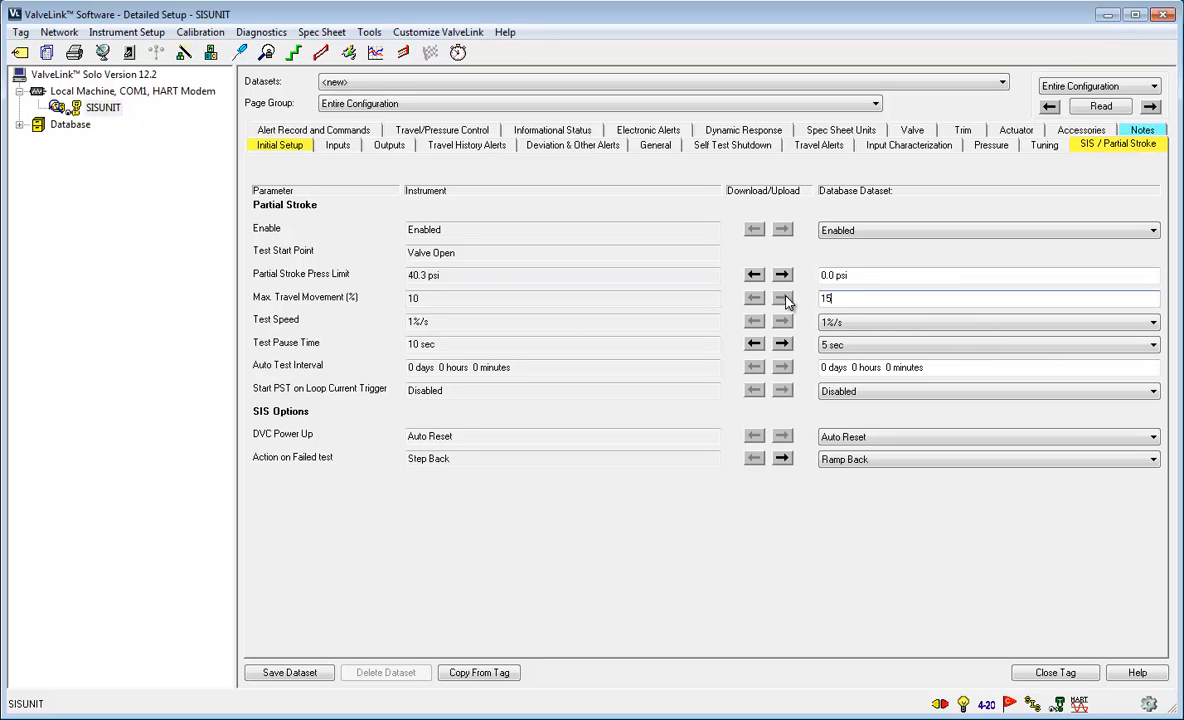
{"action": "left_click", "coordinate": [880, 274]}
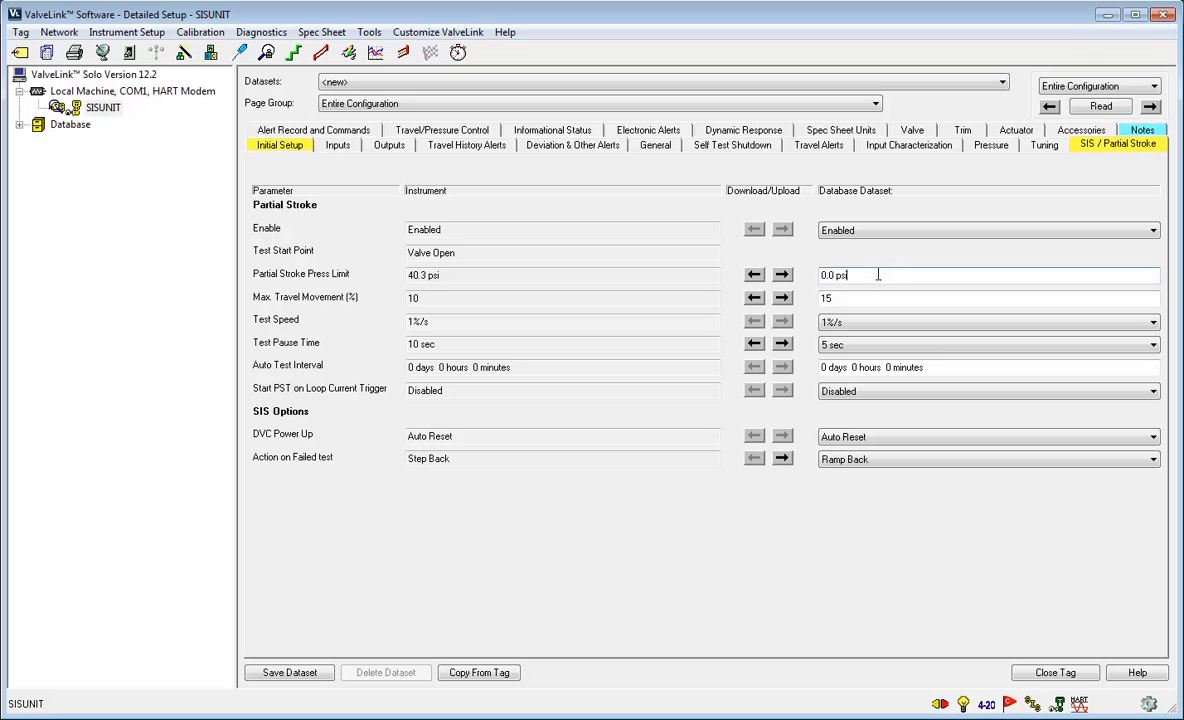
{"action": "left_click", "coordinate": [755, 298]}
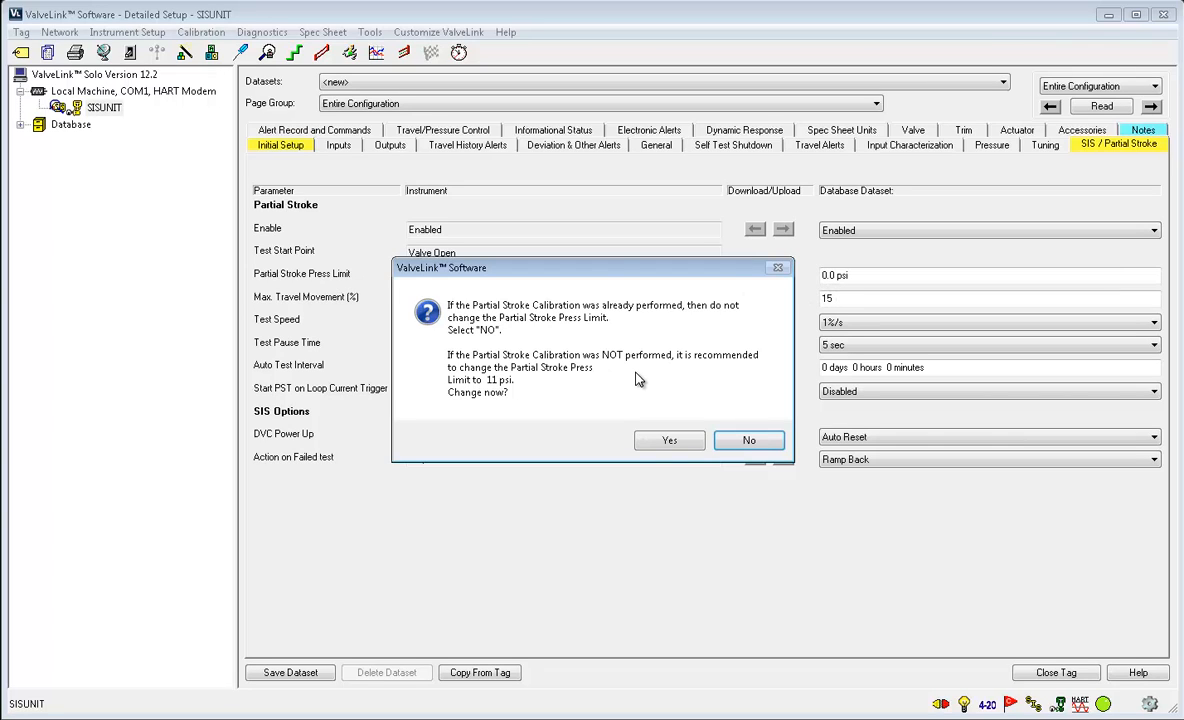
{"action": "left_click", "coordinate": [752, 443]}
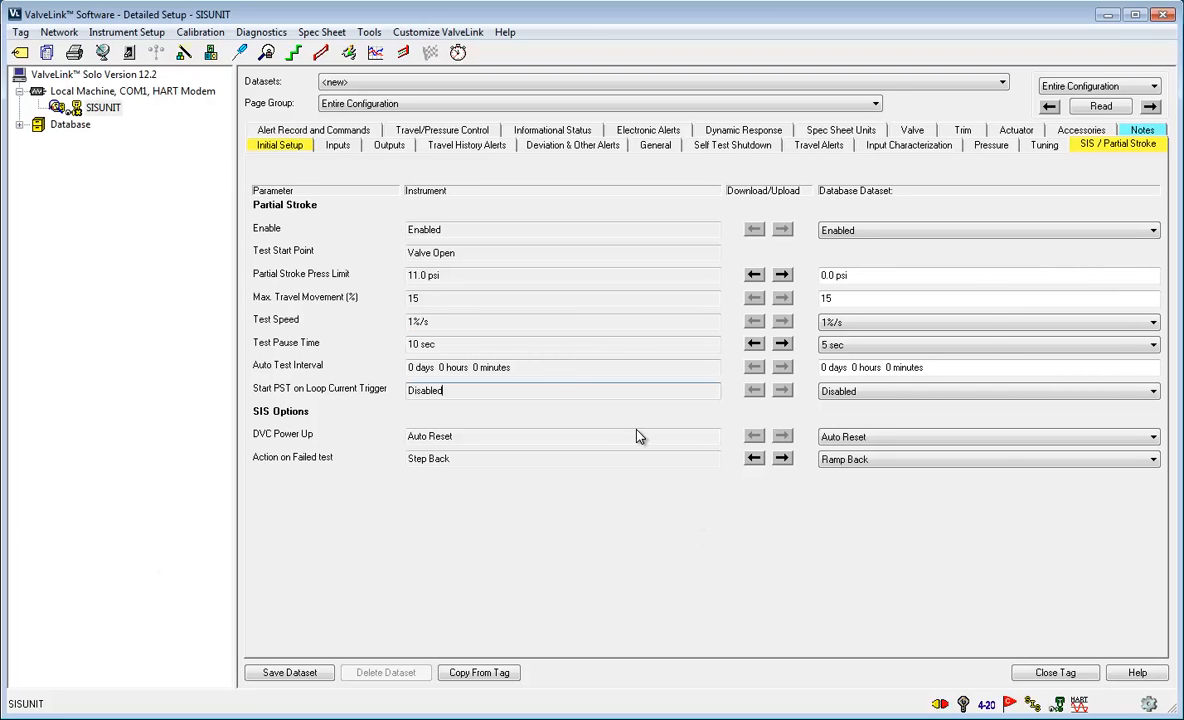
{"action": "left_click", "coordinate": [588, 393]}
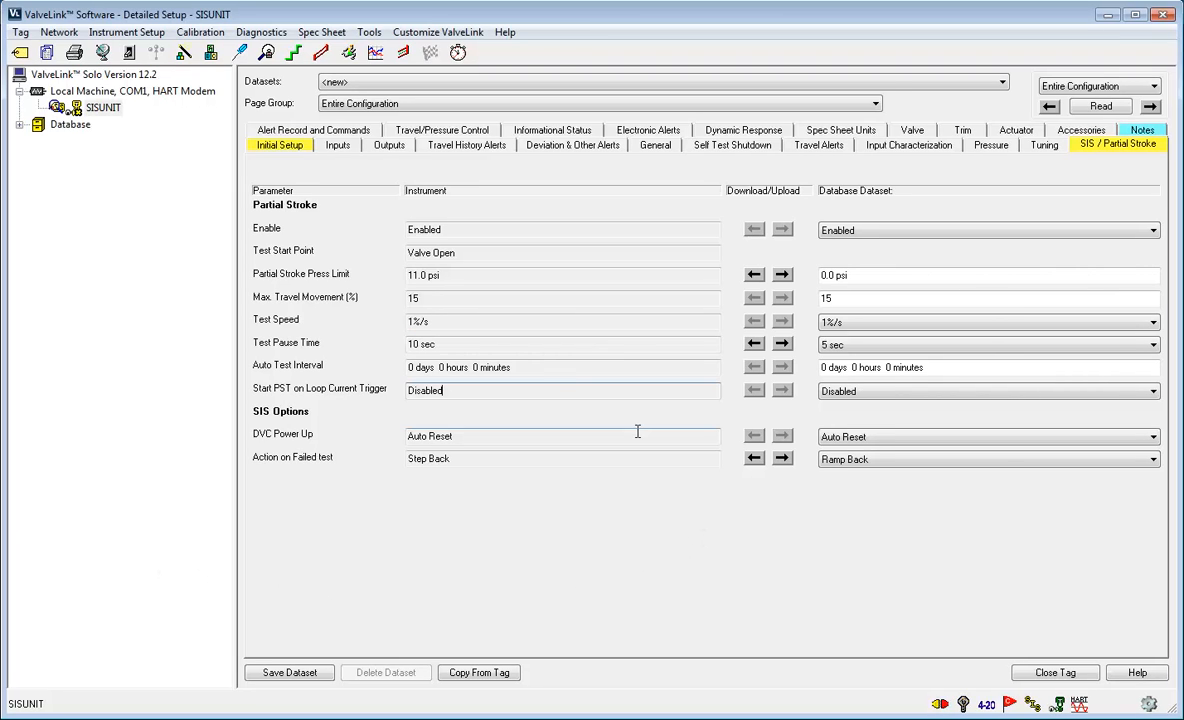
Run a new Partial Stroke/SIS diagnostic on SISUNIT, discarding the diagnostic data already stored in the instrument.
{"action": "left_click", "coordinate": [405, 54]}
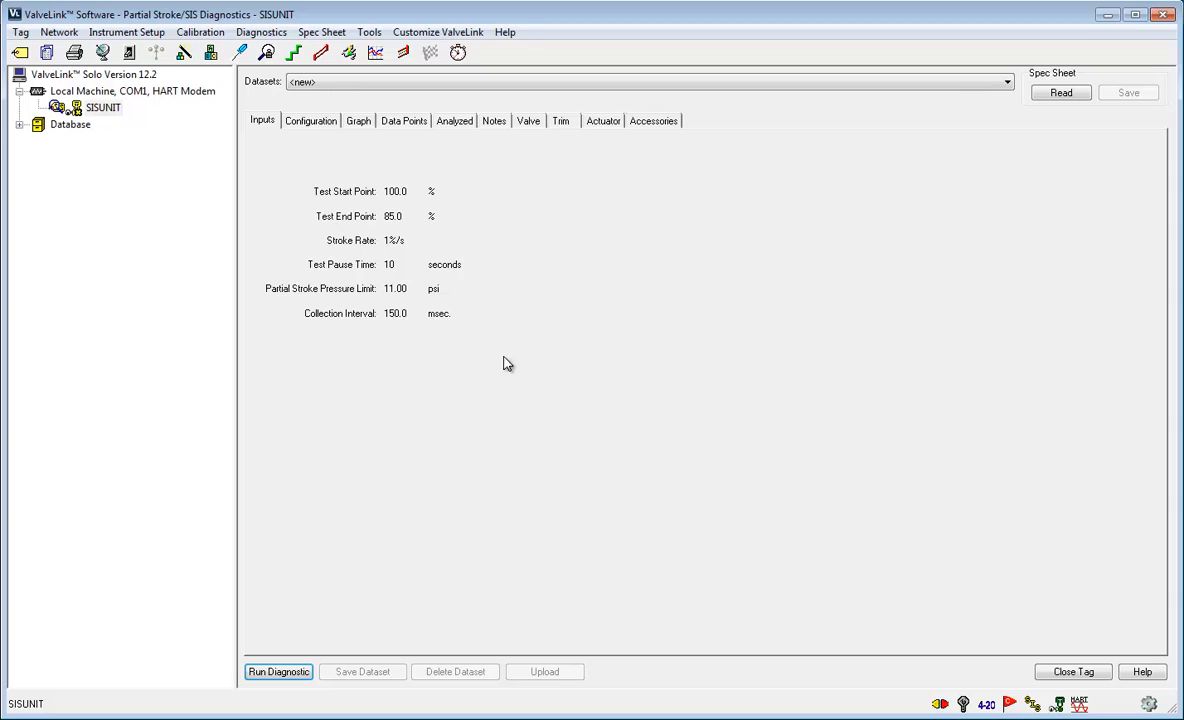
{"action": "left_click", "coordinate": [350, 86]}
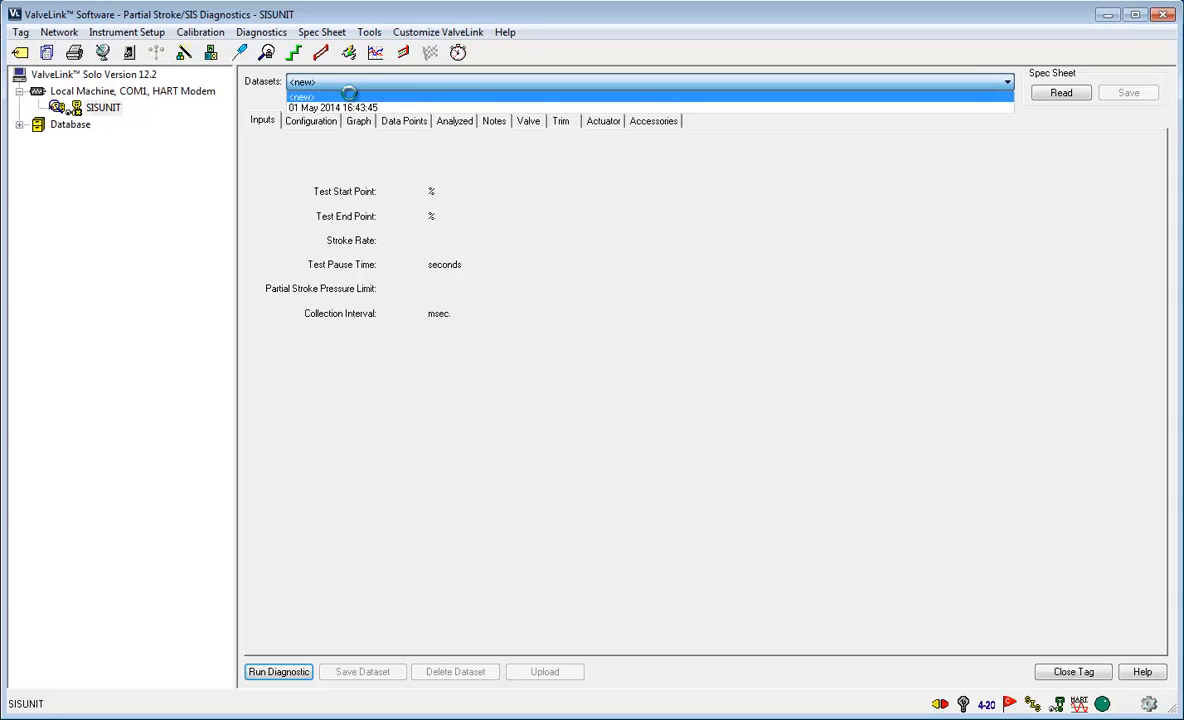
{"action": "left_click", "coordinate": [716, 183]}
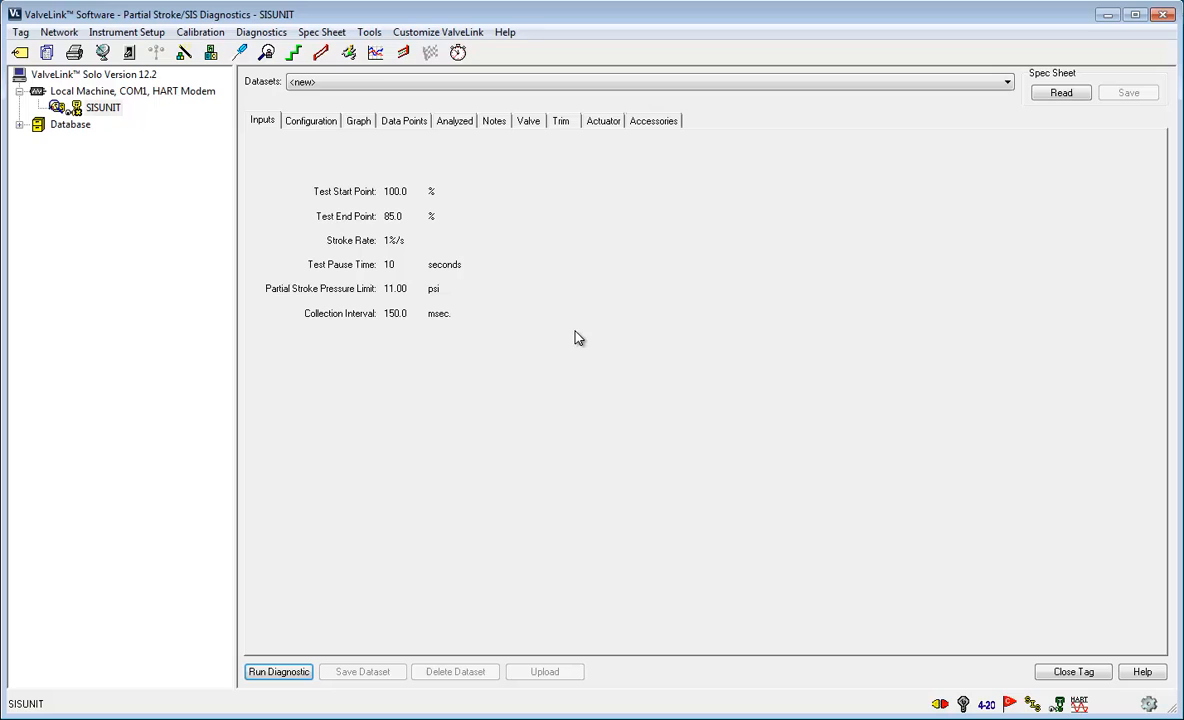
{"action": "left_click", "coordinate": [283, 680]}
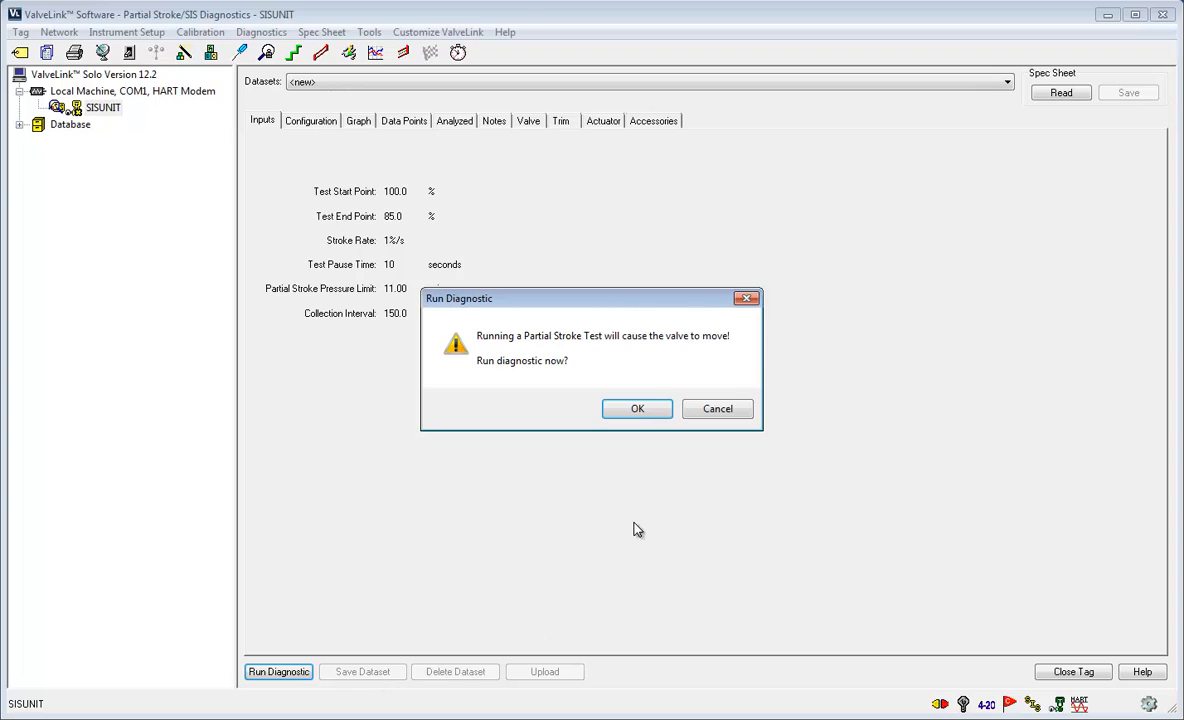
{"action": "left_click", "coordinate": [638, 412]}
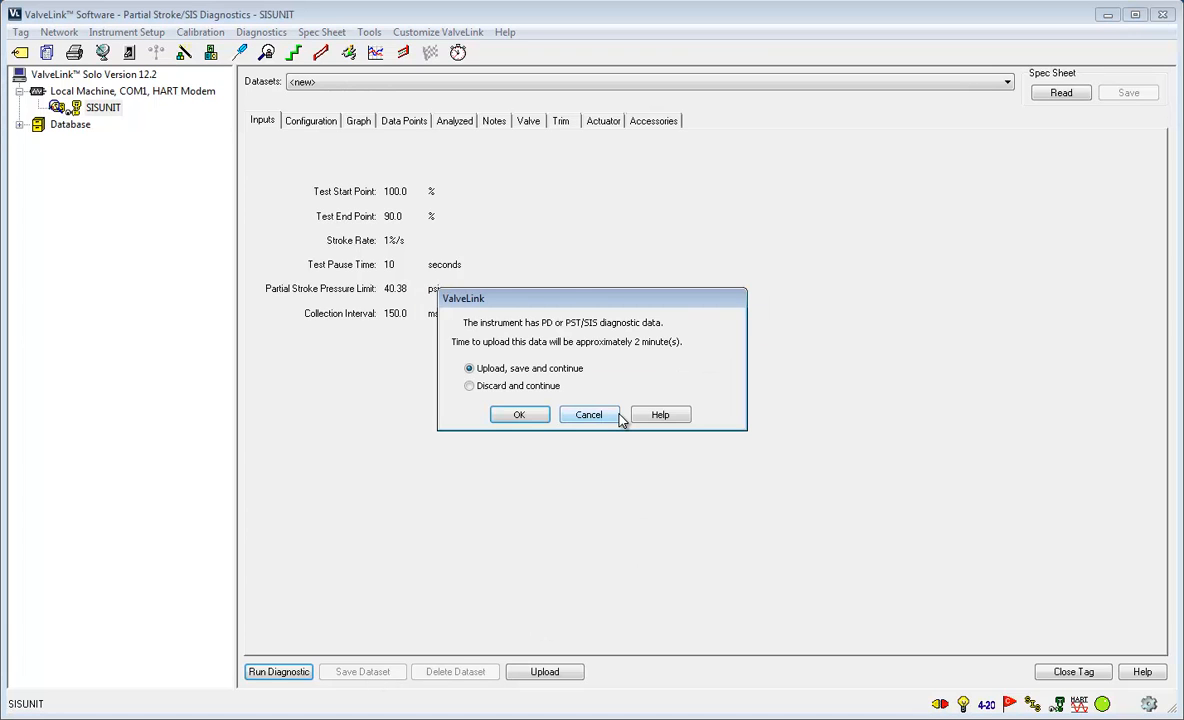
{"action": "left_click", "coordinate": [550, 390]}
{"action": "left_click", "coordinate": [521, 416]}
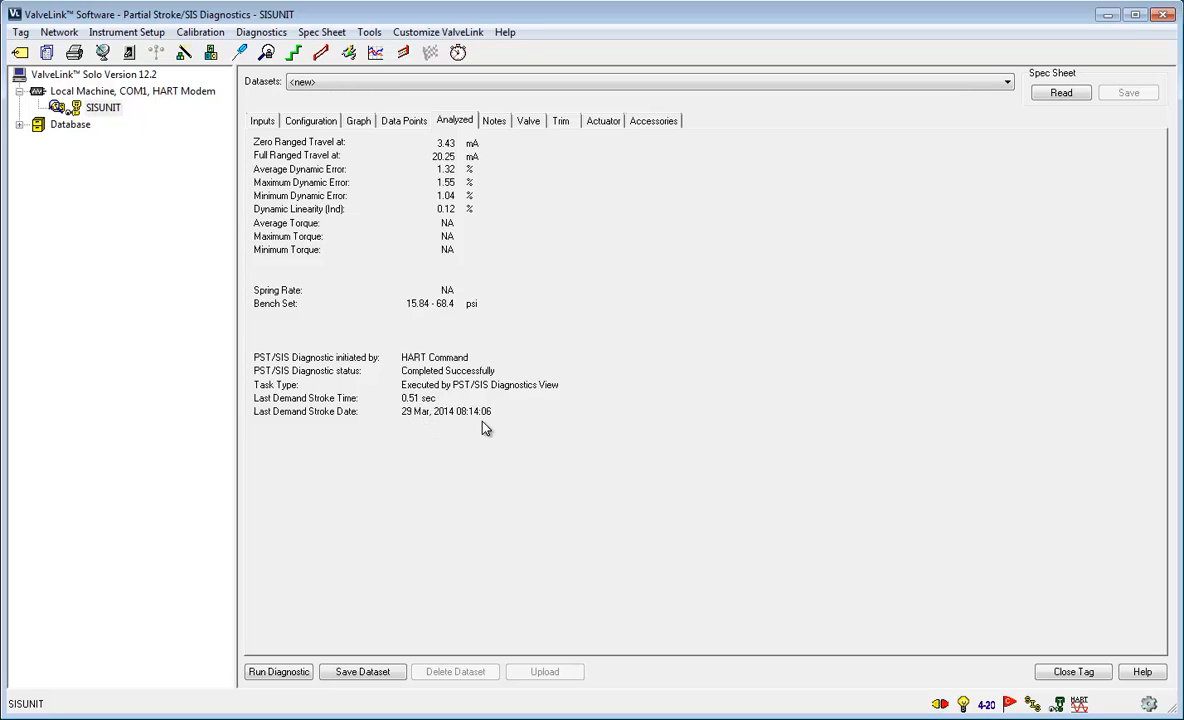
Overlay the 01 May 2014 16:43:45 dataset on the new test's valve signature graph and compare the two curves.
{"action": "left_click", "coordinate": [357, 122]}
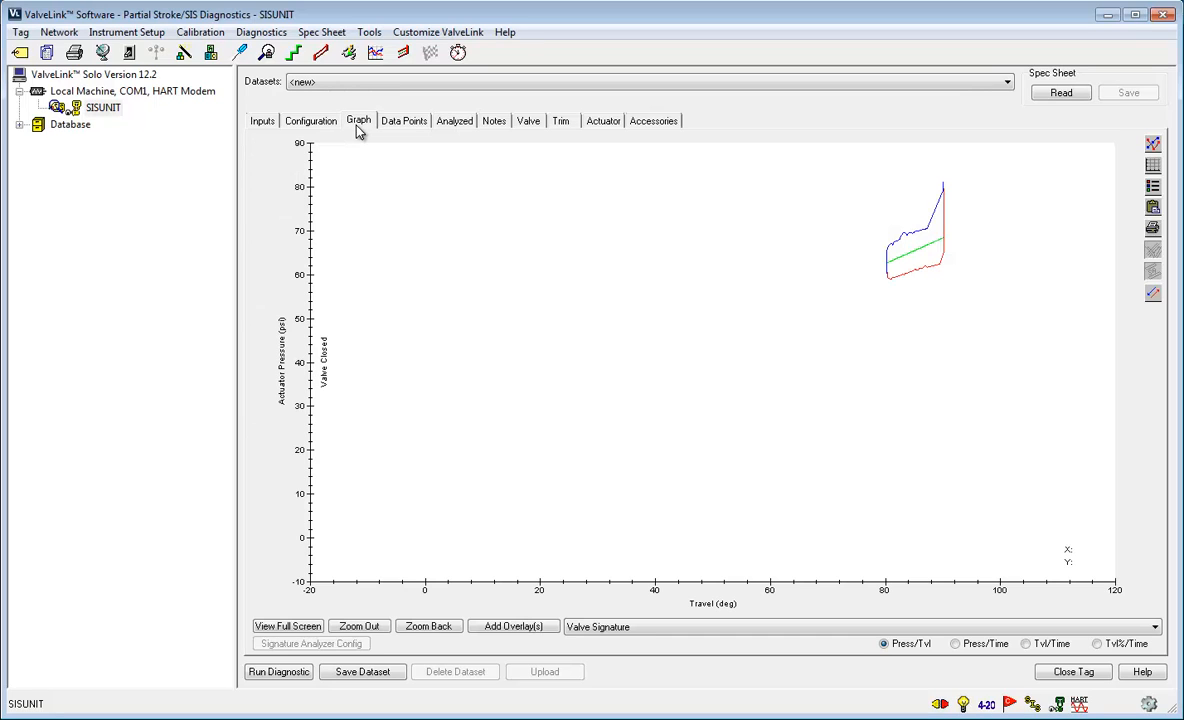
{"action": "left_click_drag", "start_coordinate": [850, 290], "coordinate": [986, 169]}
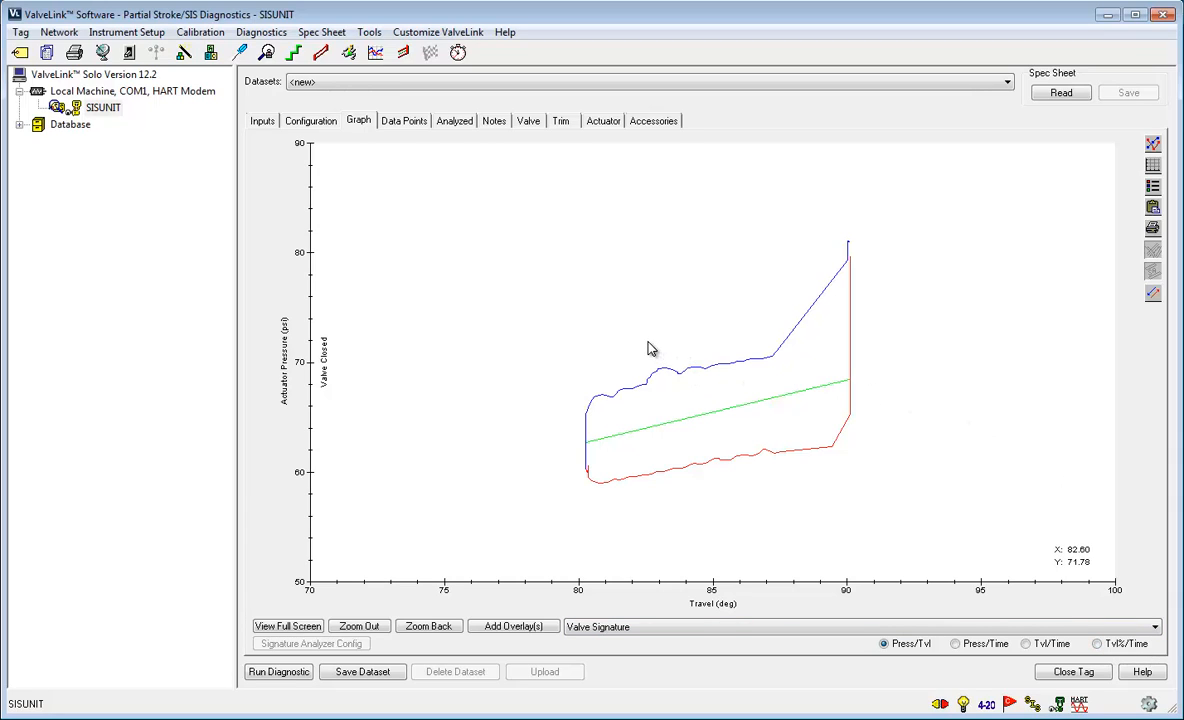
{"action": "left_click", "coordinate": [514, 627]}
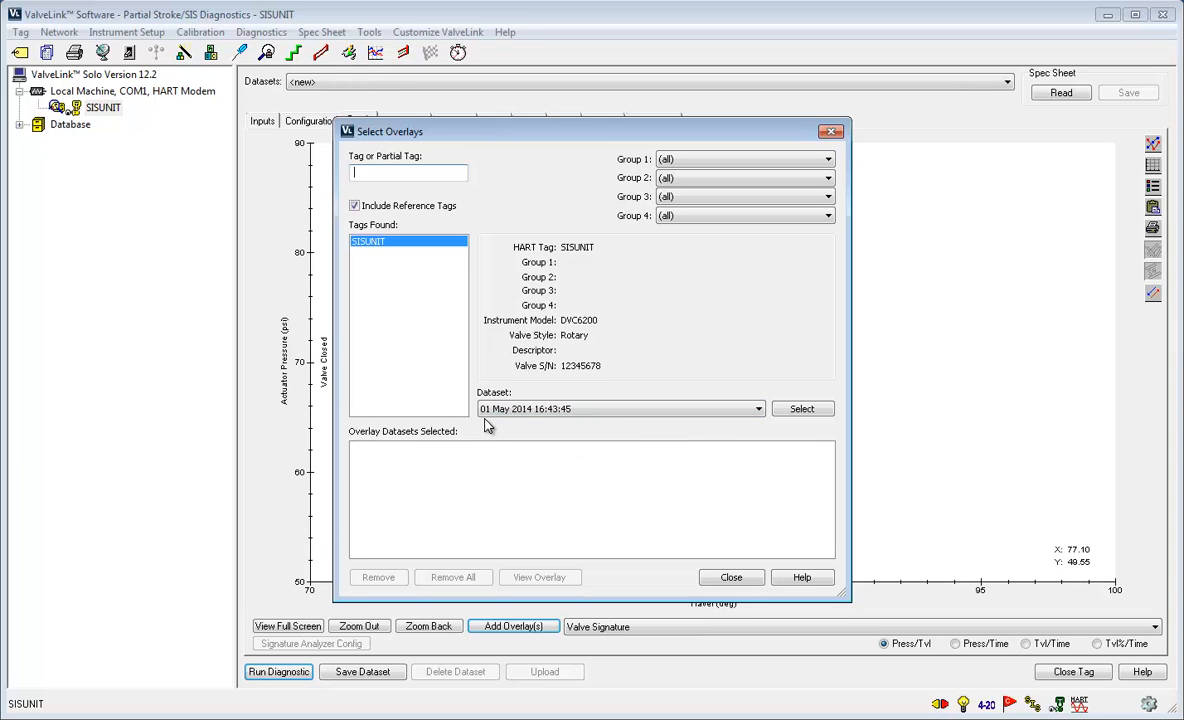
{"action": "left_click", "coordinate": [795, 413]}
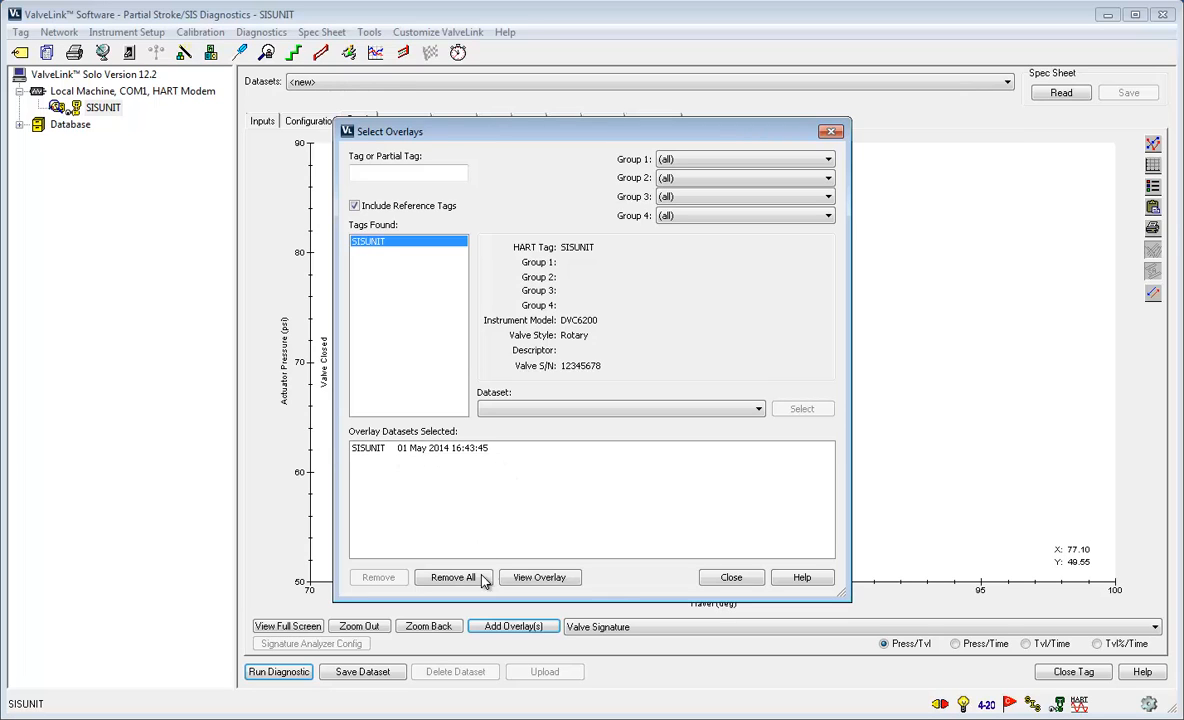
{"action": "left_click", "coordinate": [535, 580]}
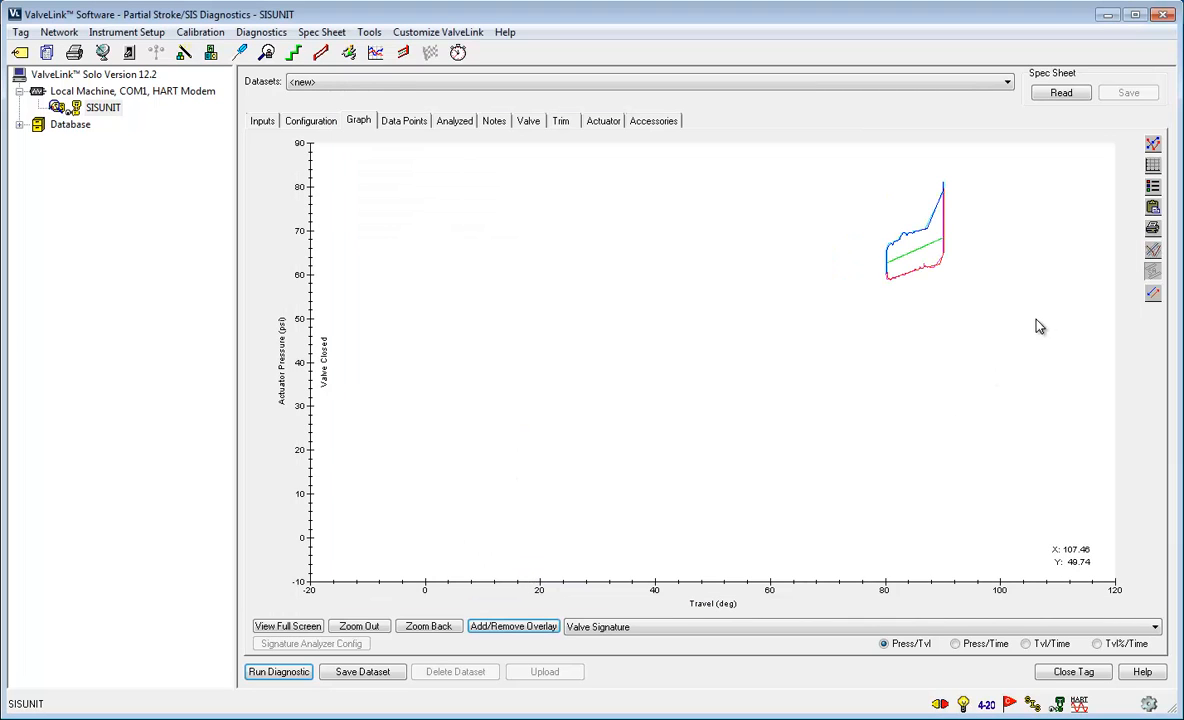
{"action": "left_click_drag", "start_coordinate": [967, 169], "coordinate": [867, 305]}
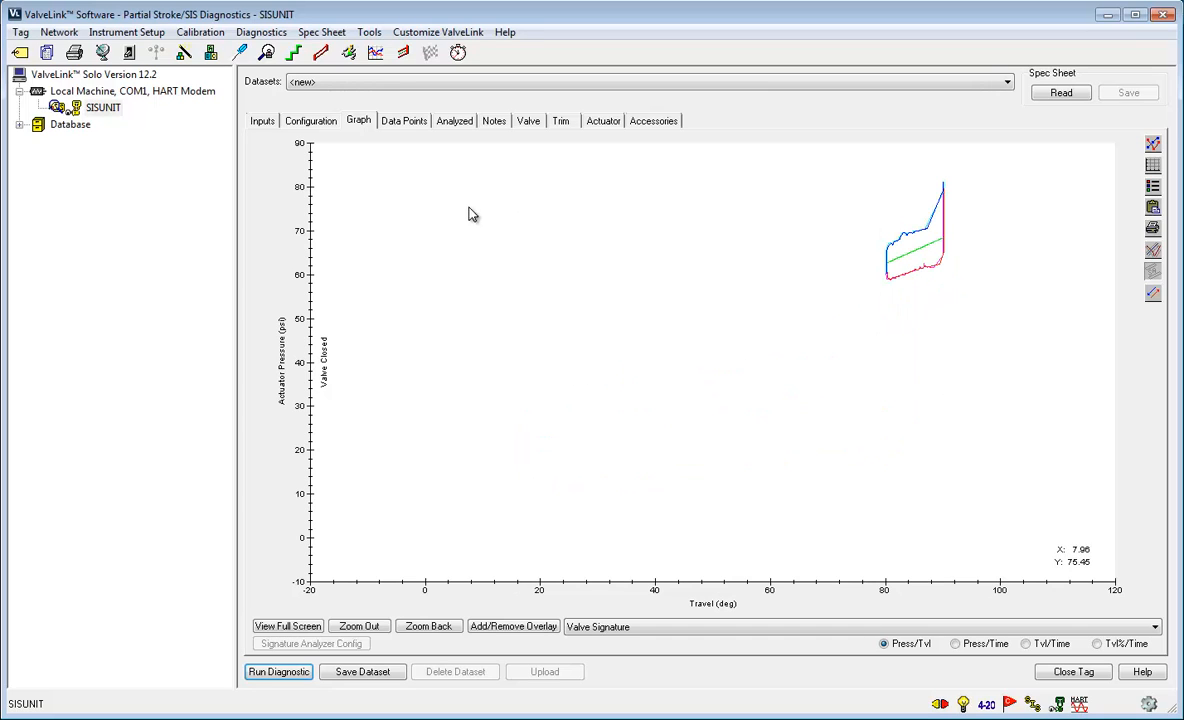
Review the test's inputs, configuration, data points and notes, plus the valve, trim, actuator and accessories details.
{"action": "left_click", "coordinate": [264, 122]}
{"action": "left_click", "coordinate": [312, 124]}
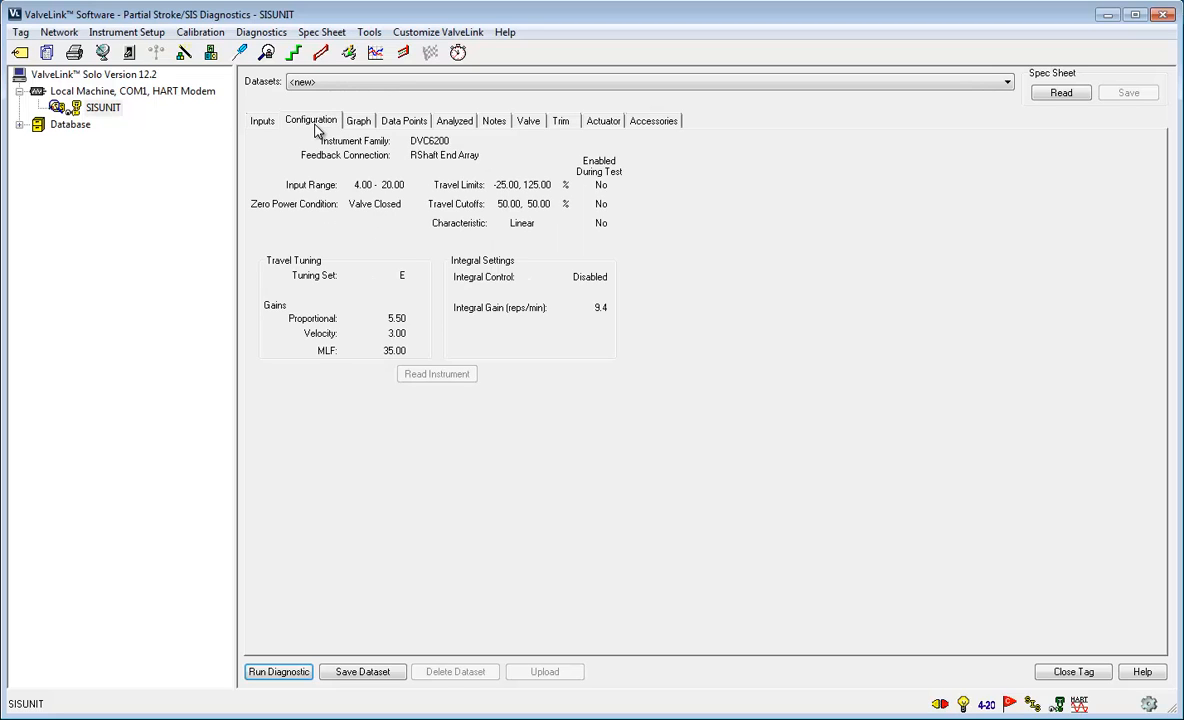
{"action": "left_click", "coordinate": [401, 124]}
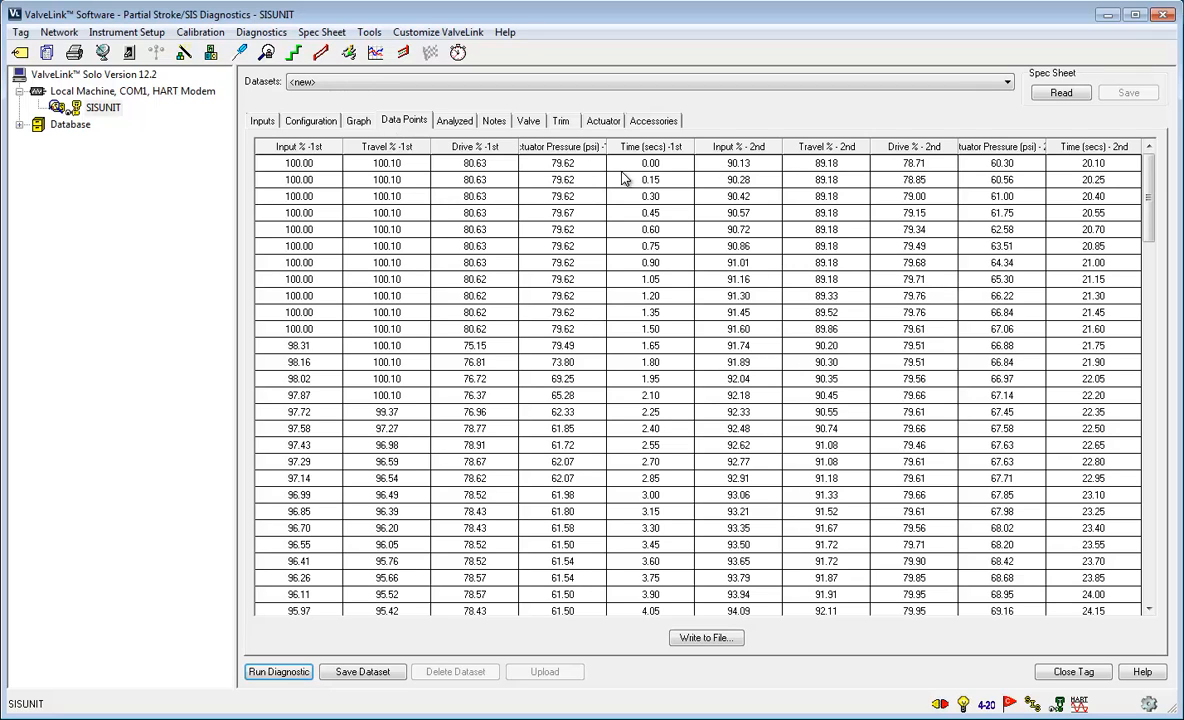
{"action": "left_click", "coordinate": [494, 122]}
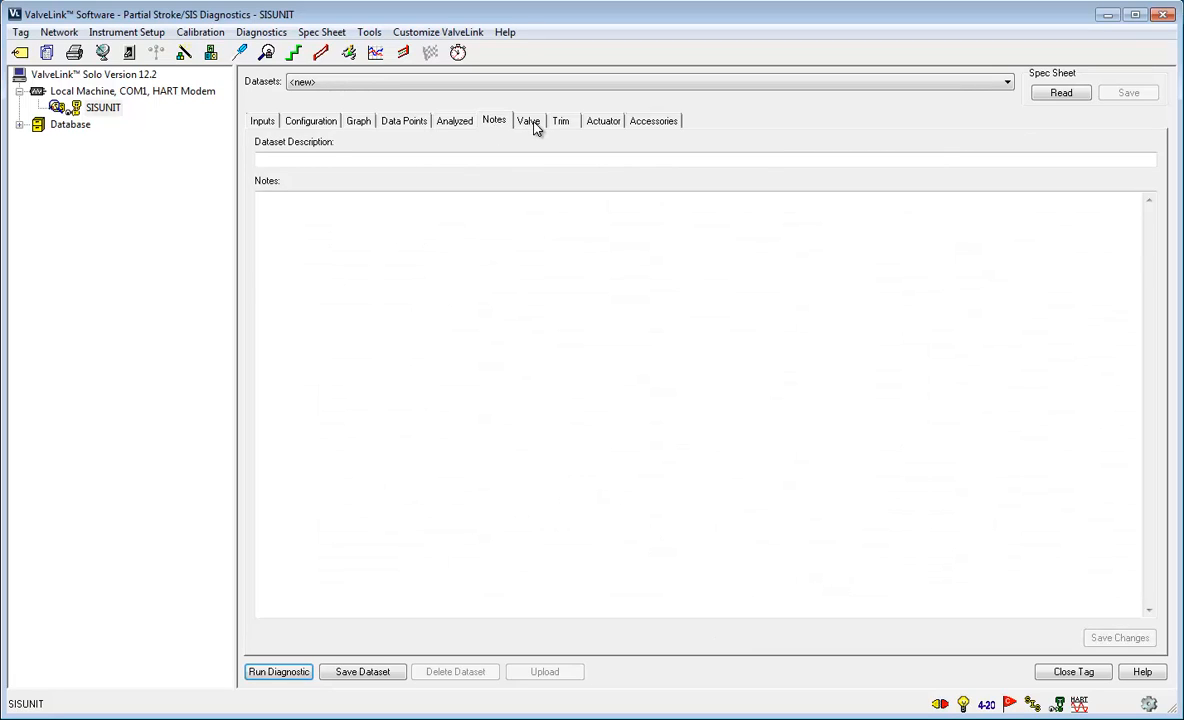
{"action": "left_click", "coordinate": [531, 122]}
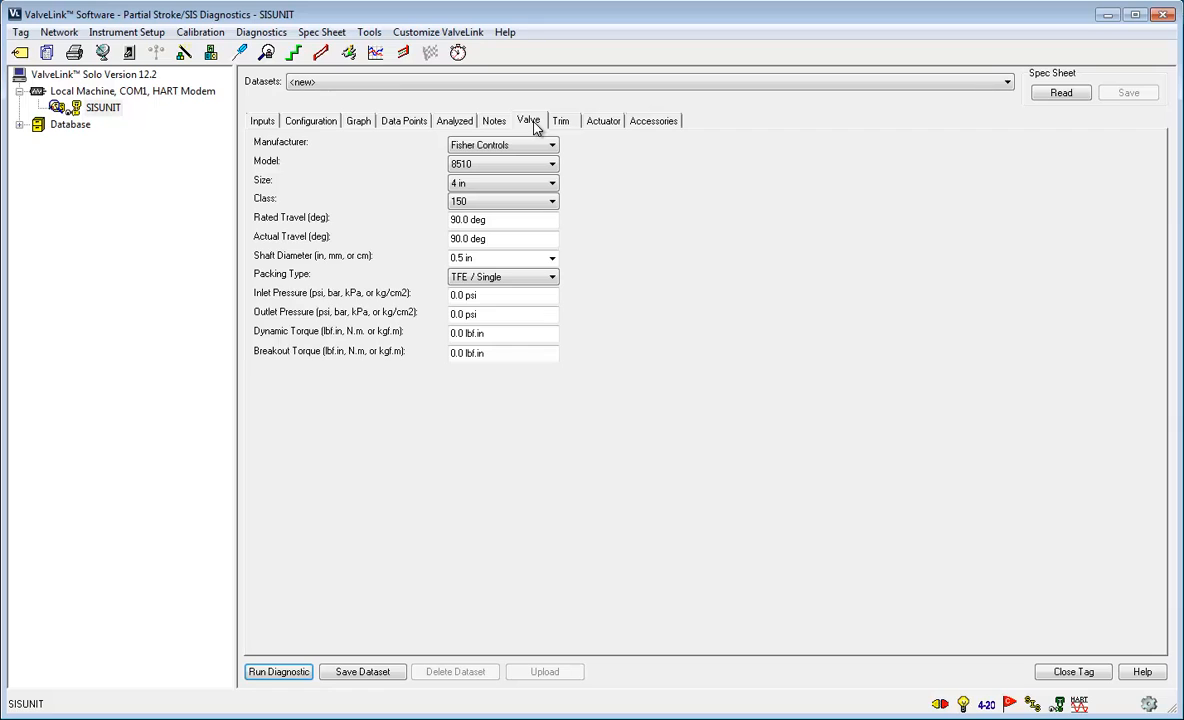
{"action": "left_click", "coordinate": [562, 122]}
{"action": "left_click", "coordinate": [607, 123]}
{"action": "left_click", "coordinate": [651, 123]}
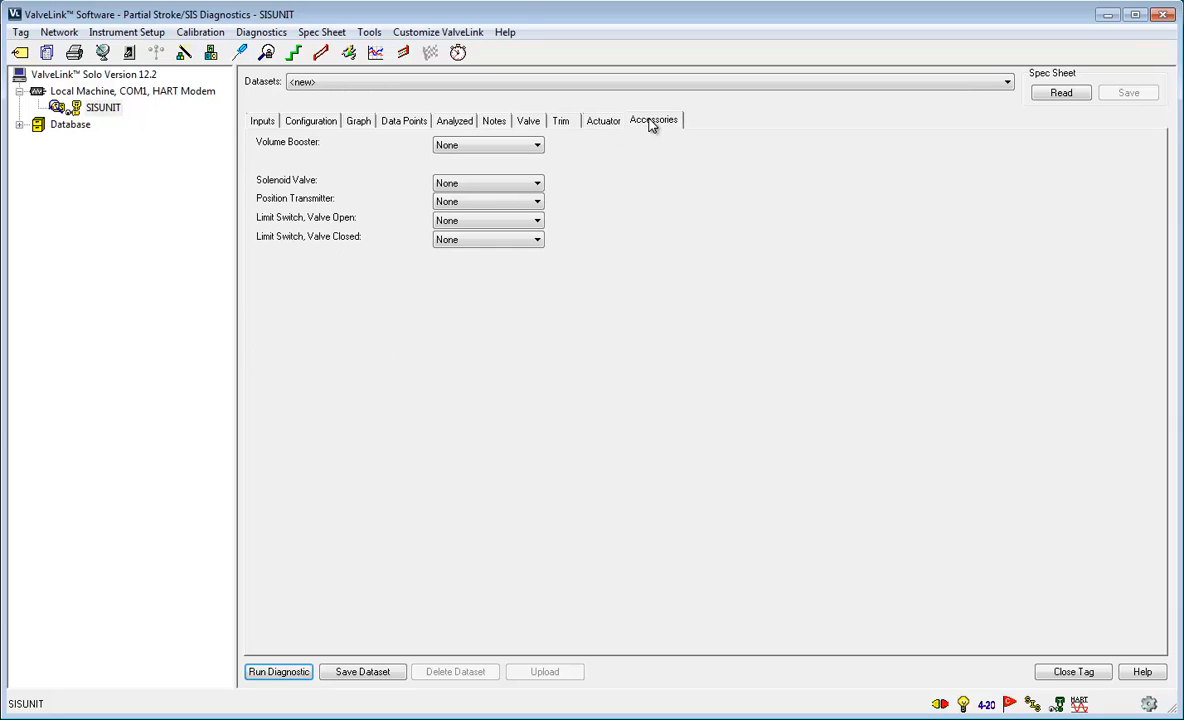
Return to the valve signature graph and save the new partial stroke test as a dataset.
{"action": "left_click", "coordinate": [352, 120]}
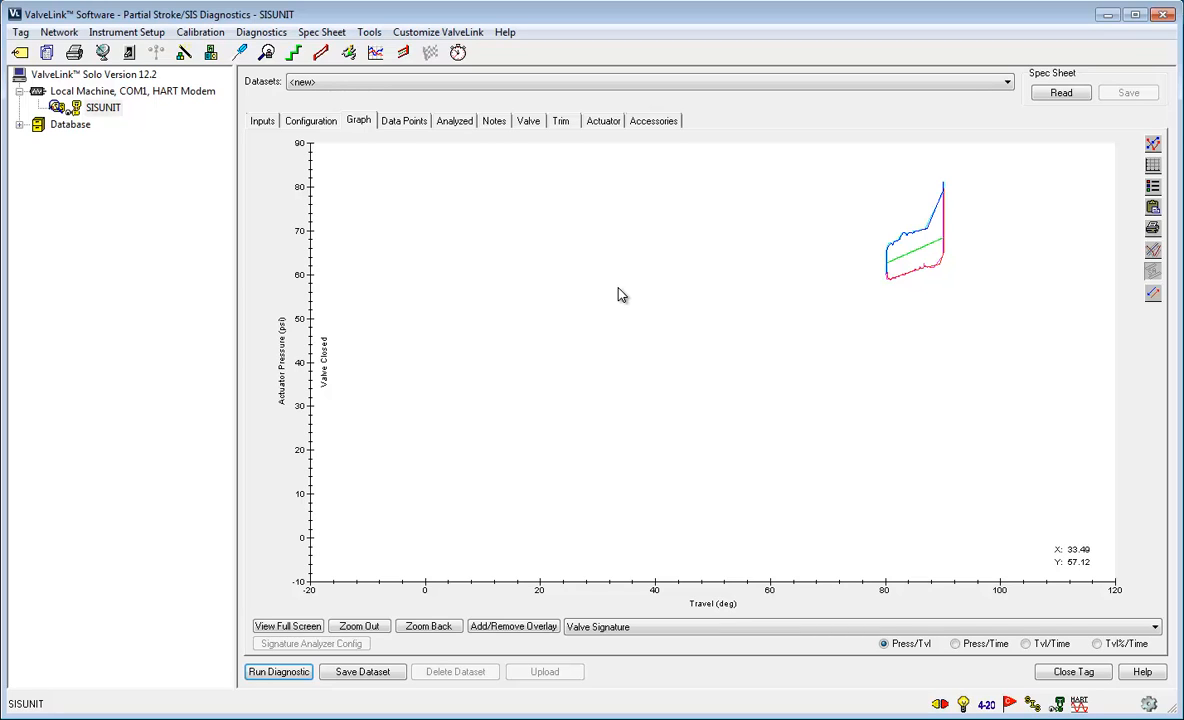
{"action": "left_click", "coordinate": [392, 677]}
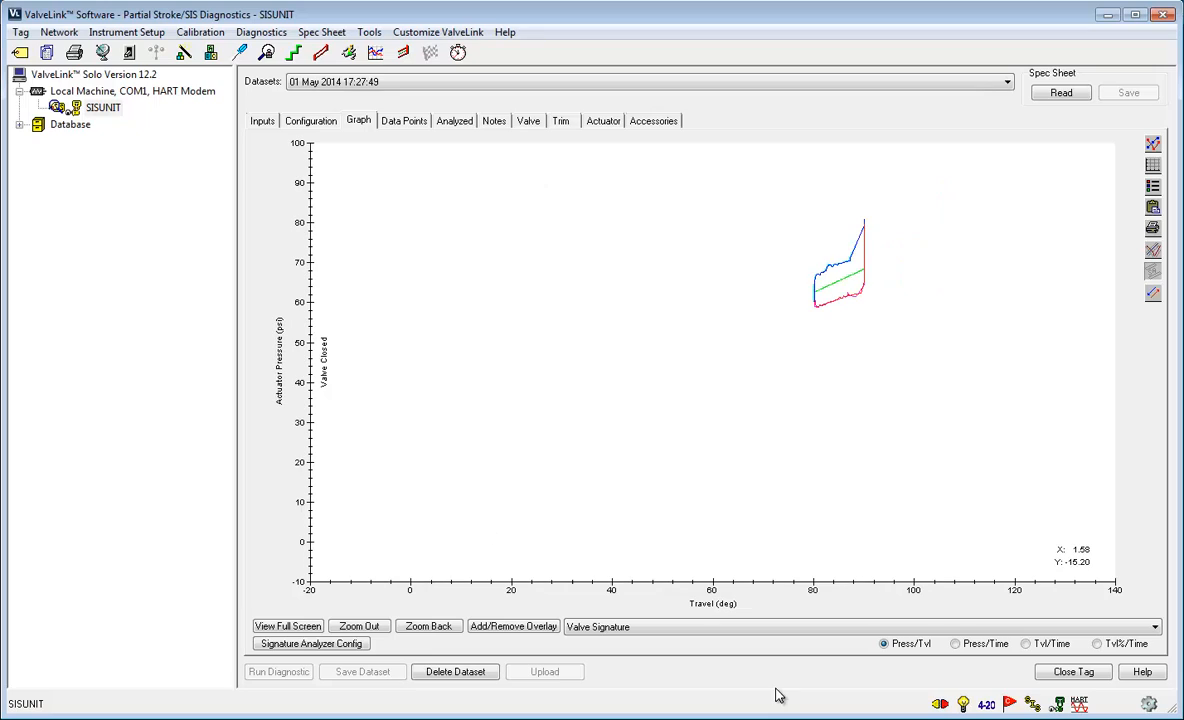